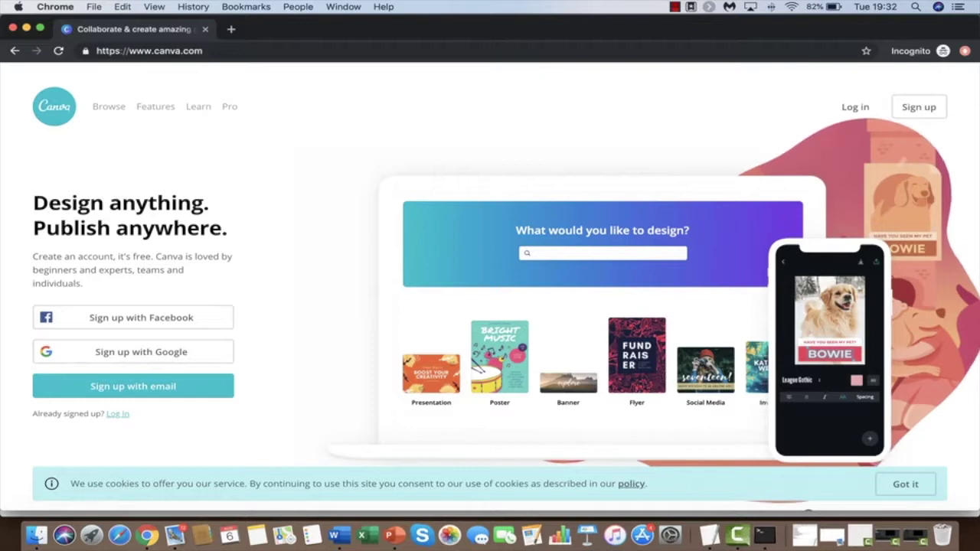
Step: Log in to the existing account with the saved e-mail address and password
{"action": "left_click", "coordinate": [117, 413]}
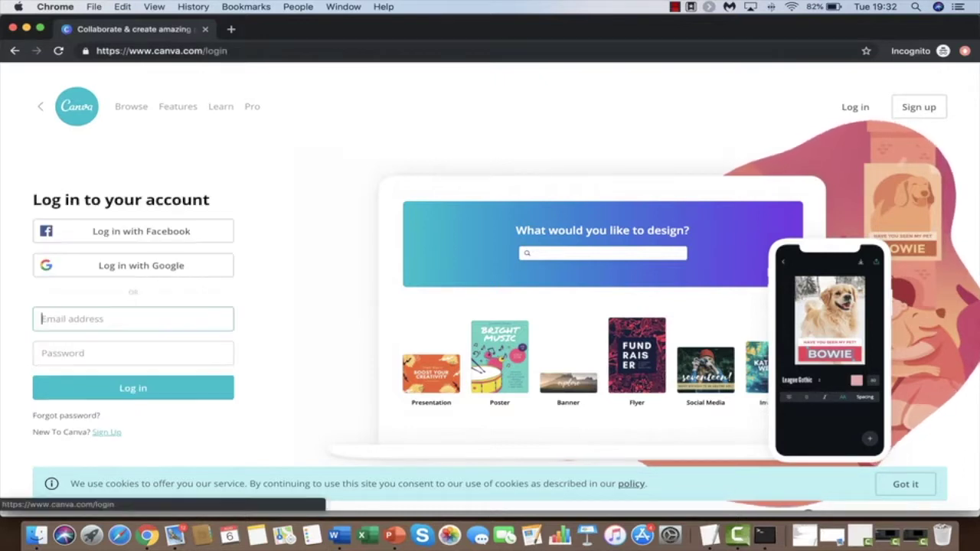
{"action": "key", "text": "Down"}
{"action": "key", "text": "Return"}
{"action": "key", "text": "Return"}
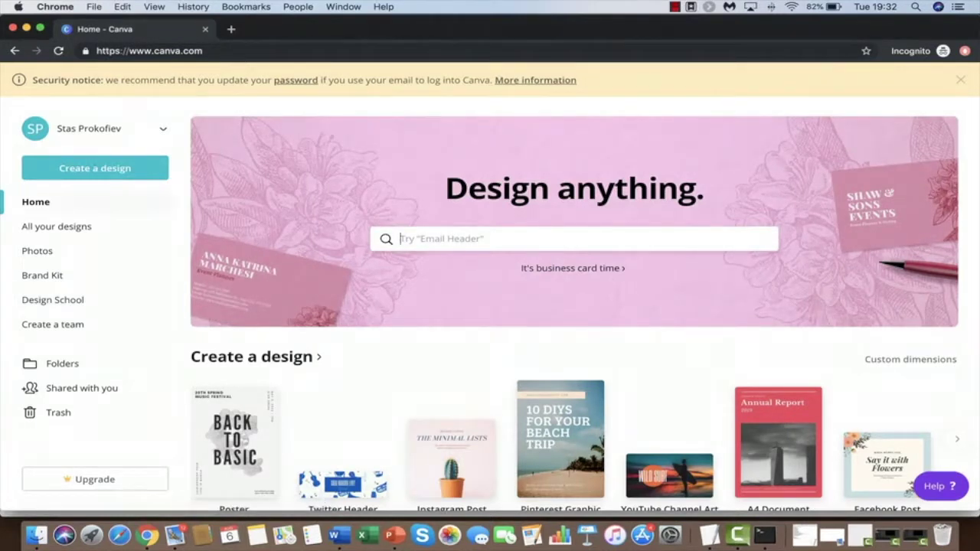
Step: Open the full Create a design catalogue from the home page
{"action": "scroll", "coordinate": [574, 306], "scroll_direction": "down", "scroll_amount": 7}
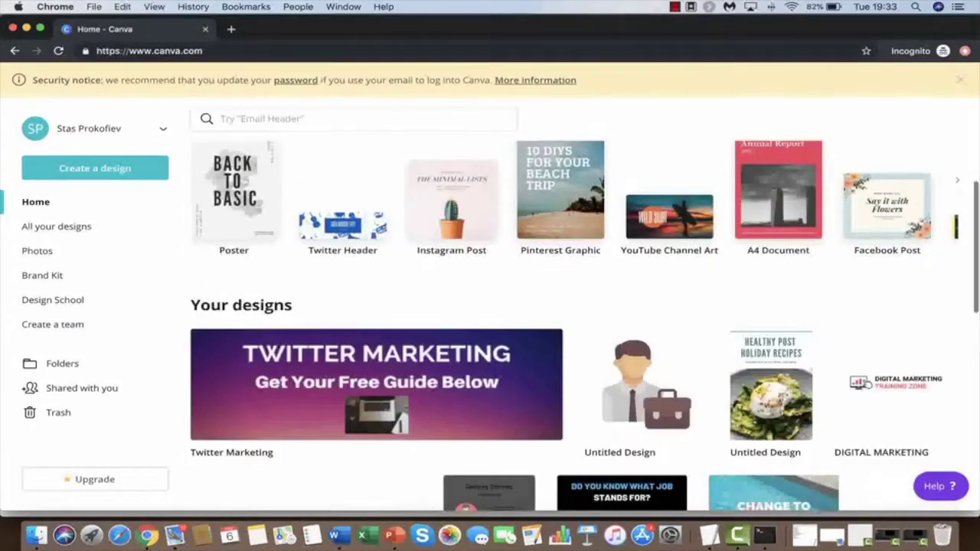
{"action": "scroll", "coordinate": [575, 306], "scroll_direction": "up", "scroll_amount": 3}
{"action": "left_click", "coordinate": [95, 167]}
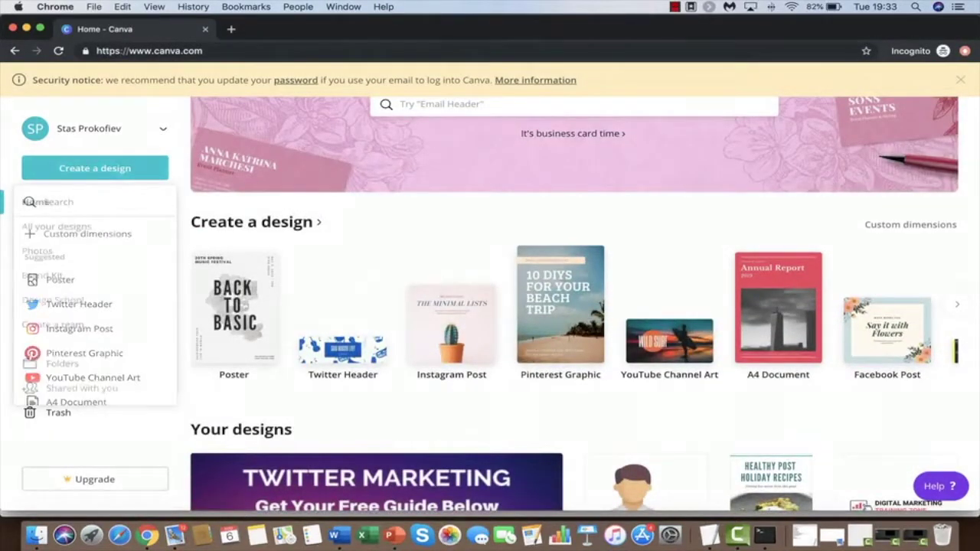
{"action": "left_click", "coordinate": [237, 221]}
{"action": "scroll", "coordinate": [954, 506], "scroll_direction": "down", "scroll_amount": 3}
{"action": "scroll", "coordinate": [955, 505], "scroll_direction": "up", "scroll_amount": 3}
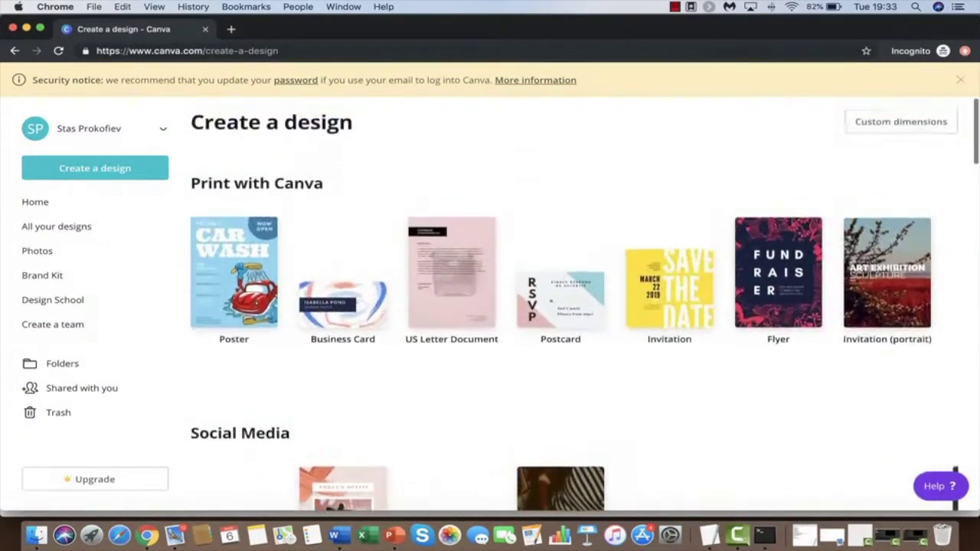
Step: Create a new blank Twitter Header design (1500 × 500 px) from the Social Media design types
{"action": "scroll", "coordinate": [234, 360], "scroll_direction": "down", "scroll_amount": 5}
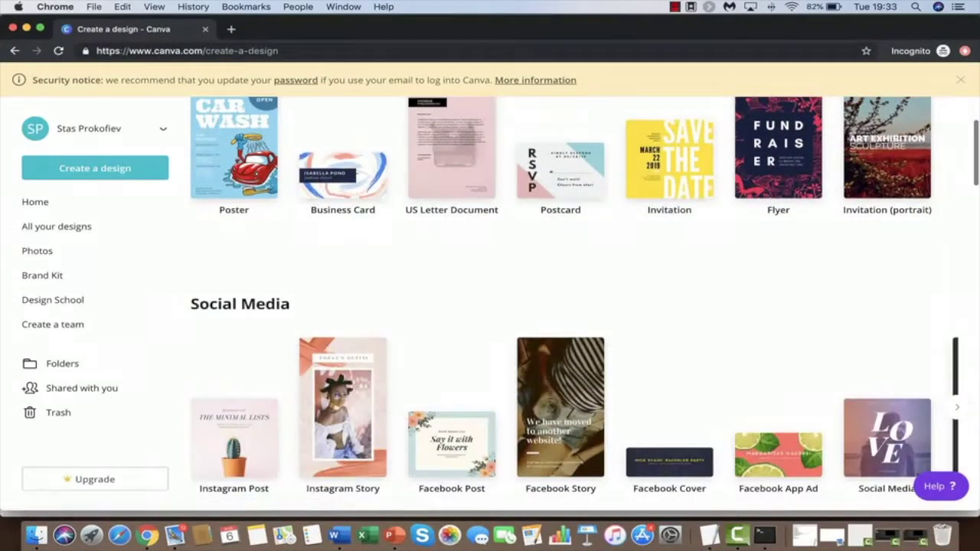
{"action": "scroll", "coordinate": [339, 360], "scroll_direction": "down", "scroll_amount": 1}
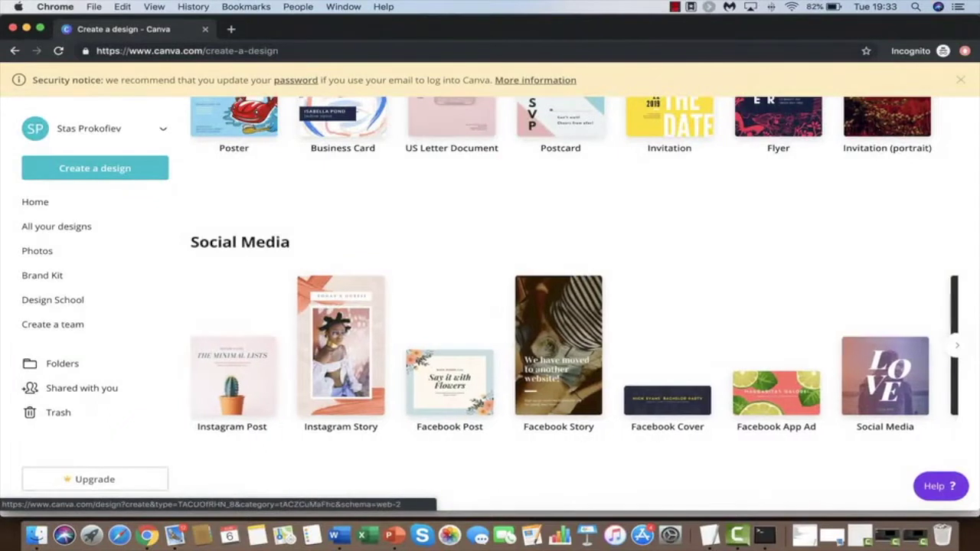
{"action": "scroll", "coordinate": [575, 352], "scroll_direction": "right", "scroll_amount": 5}
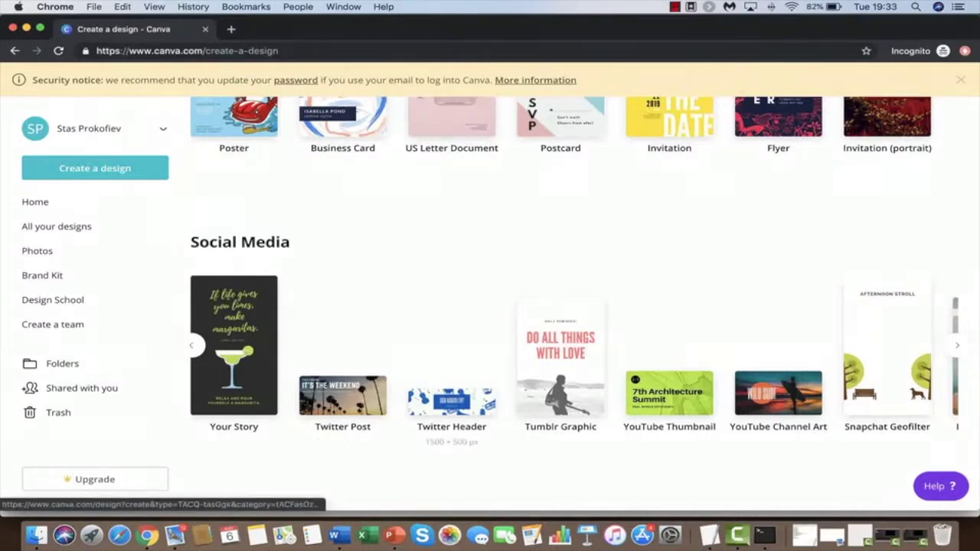
{"action": "left_click", "coordinate": [452, 400]}
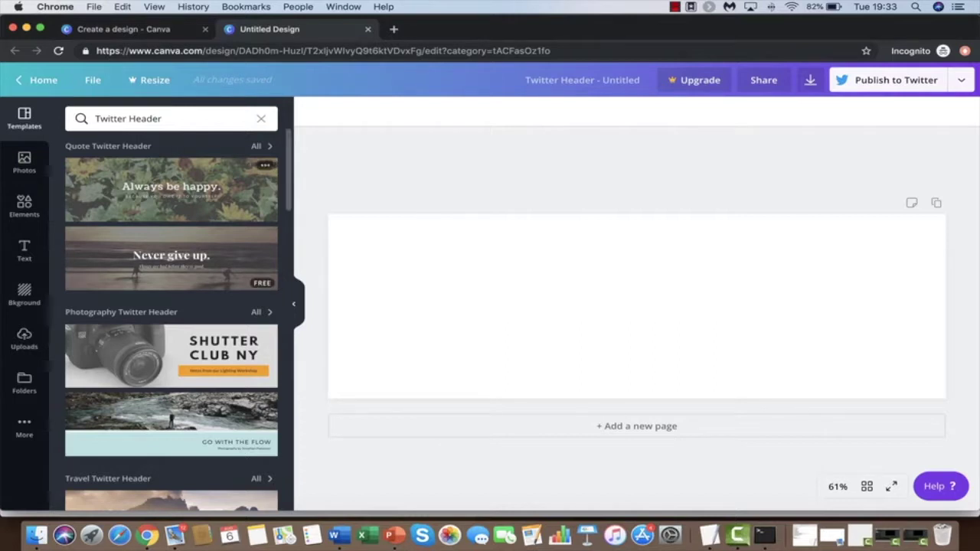
Step: Browse the Twitter Header templates, including the event, illustration and general results
{"action": "scroll", "coordinate": [172, 291], "scroll_direction": "down", "scroll_amount": 8}
{"action": "scroll", "coordinate": [171, 322], "scroll_direction": "down", "scroll_amount": 5}
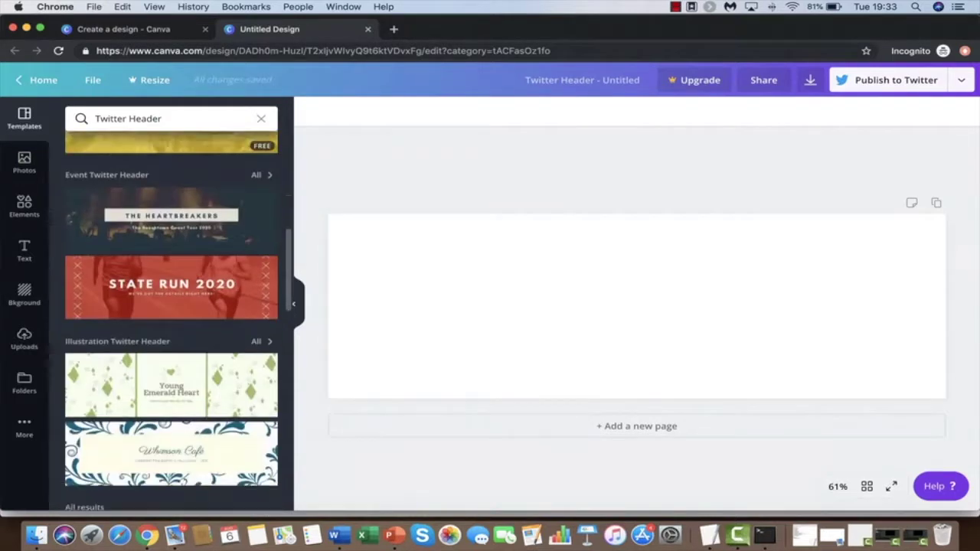
{"action": "scroll", "coordinate": [171, 322], "scroll_direction": "down", "scroll_amount": 15}
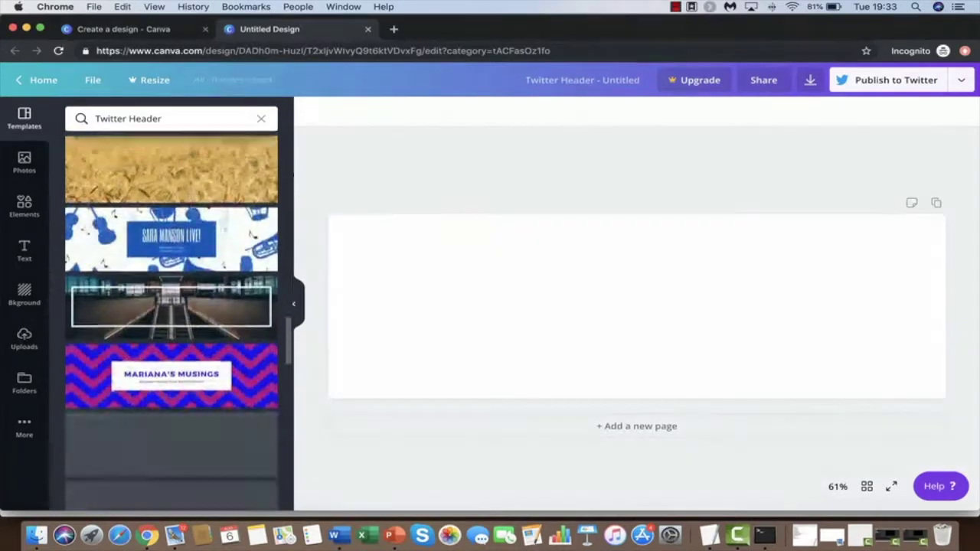
{"action": "scroll", "coordinate": [171, 321], "scroll_direction": "down", "scroll_amount": 10}
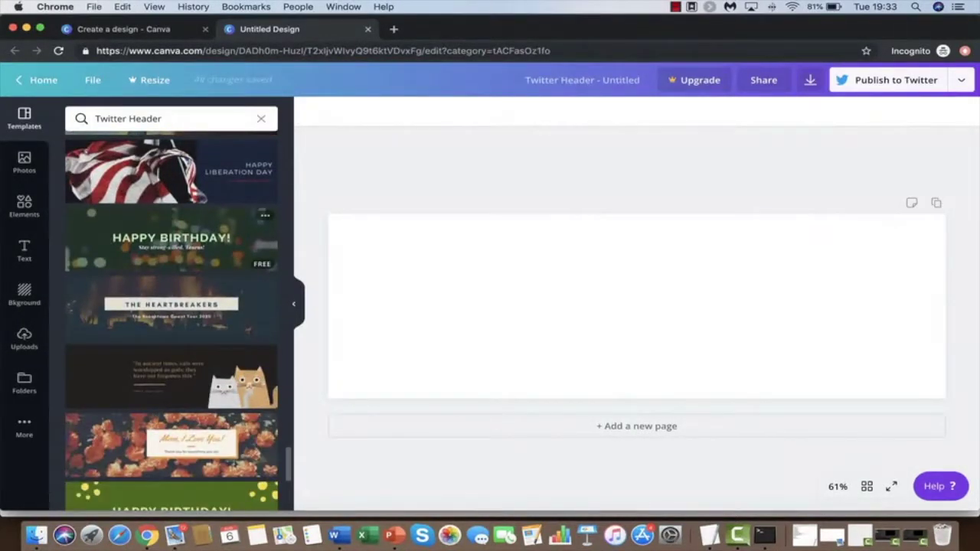
{"action": "scroll", "coordinate": [172, 261], "scroll_direction": "down", "scroll_amount": 5}
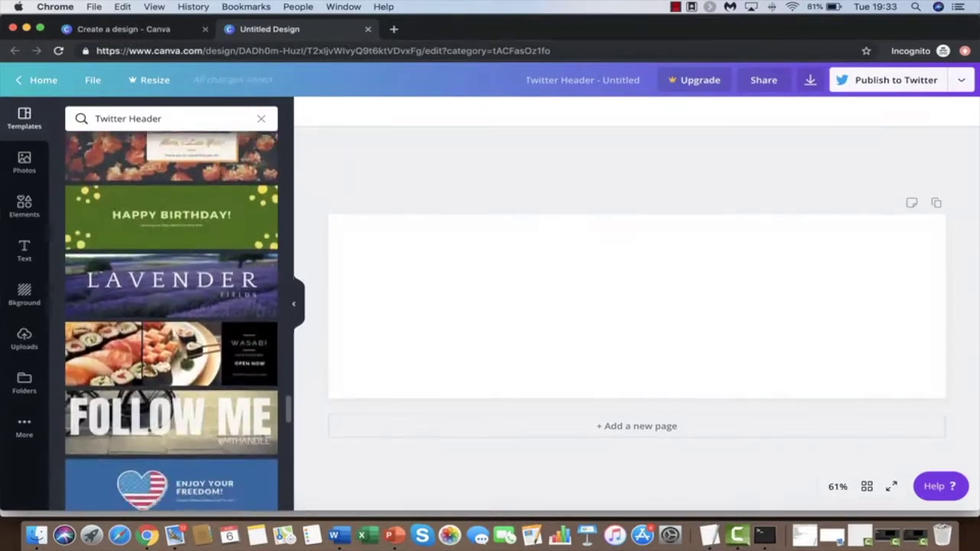
{"action": "scroll", "coordinate": [172, 306], "scroll_direction": "up", "scroll_amount": 4}
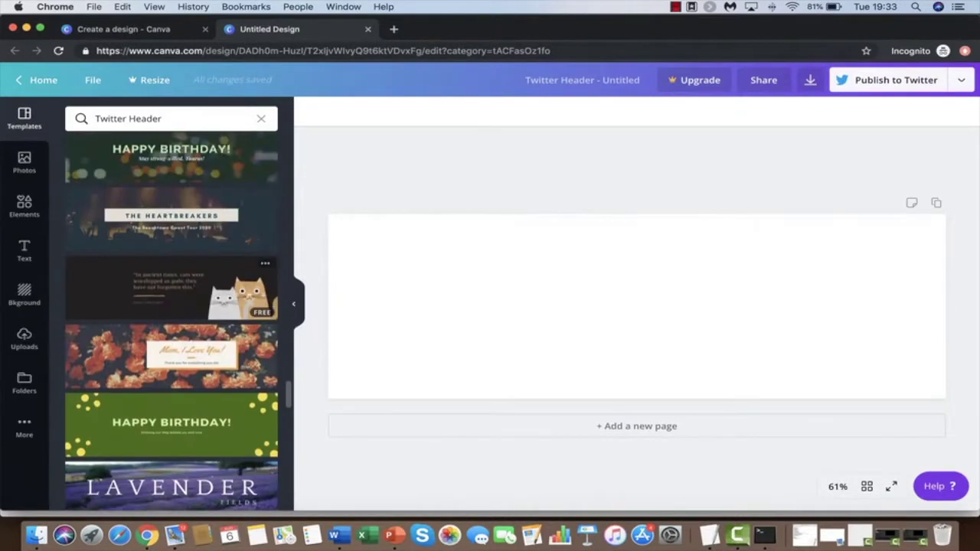
Step: Look through the available photos, elements, text, backgrounds, uploads and folders for the header design
{"action": "left_click", "coordinate": [24, 162]}
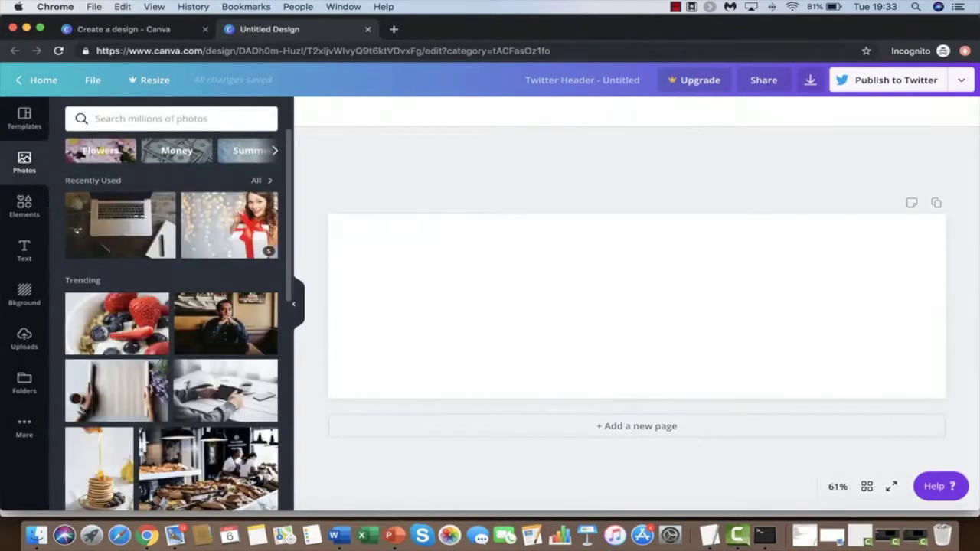
{"action": "left_click", "coordinate": [24, 205]}
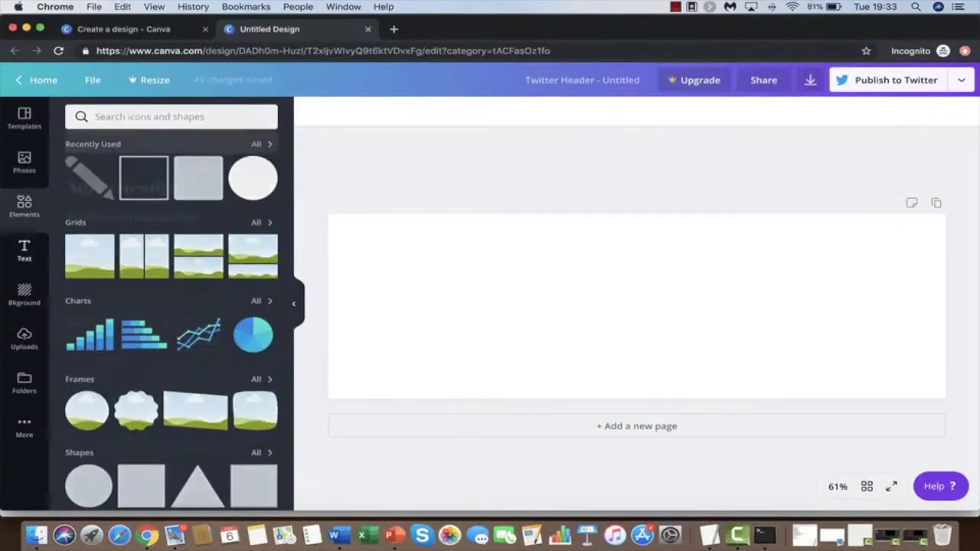
{"action": "left_click", "coordinate": [24, 250]}
{"action": "left_click", "coordinate": [24, 293]}
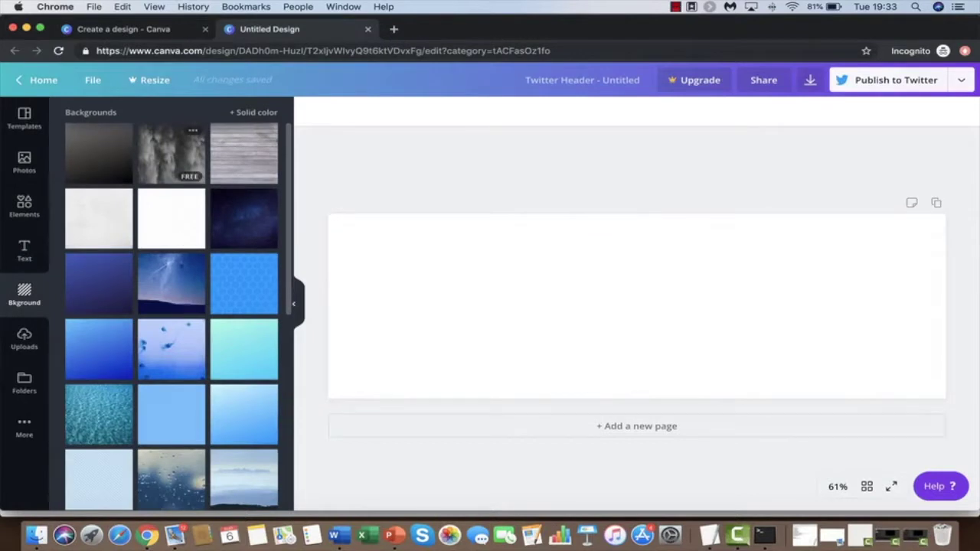
{"action": "left_click", "coordinate": [24, 338]}
{"action": "left_click", "coordinate": [24, 382]}
Step: Apply the purple gradient "HAPPINESS IS A HABIT" template to the blank Twitter header
{"action": "left_click", "coordinate": [24, 119]}
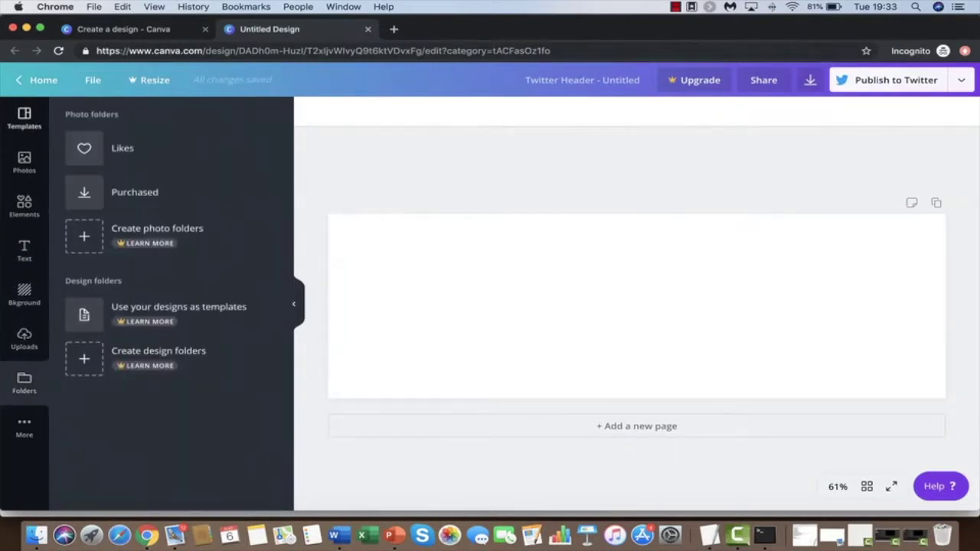
{"action": "scroll", "coordinate": [171, 306], "scroll_direction": "down", "scroll_amount": 5}
{"action": "scroll", "coordinate": [171, 322], "scroll_direction": "up", "scroll_amount": 15}
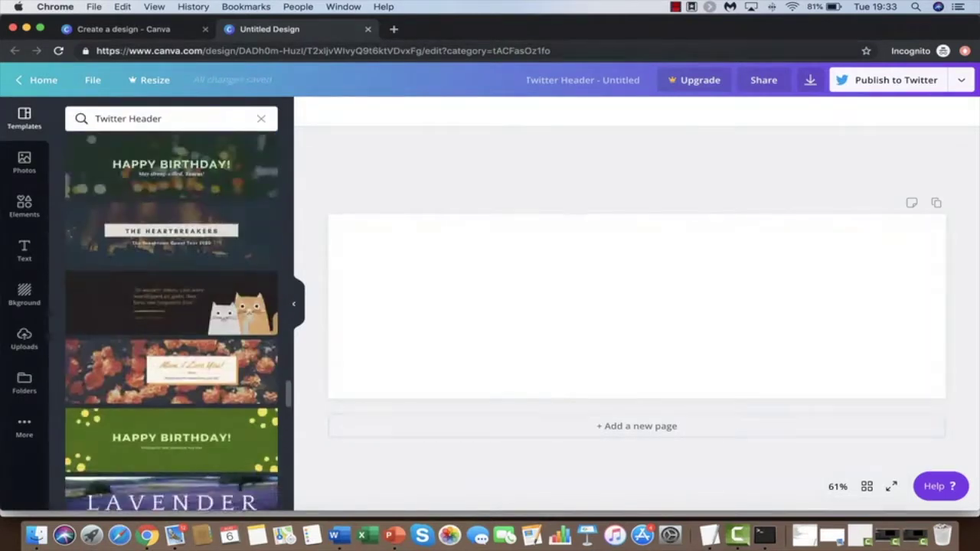
{"action": "scroll", "coordinate": [172, 321], "scroll_direction": "up", "scroll_amount": 15}
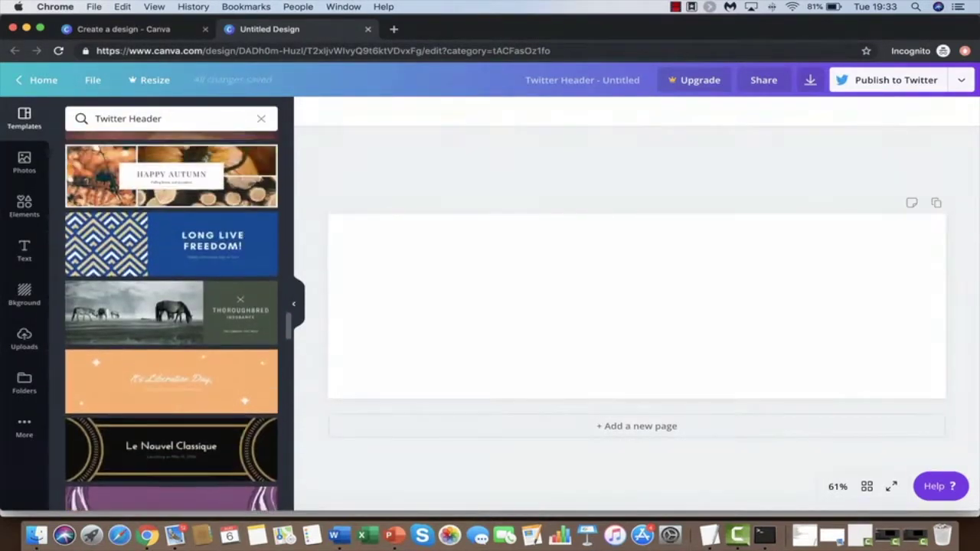
{"action": "scroll", "coordinate": [171, 322], "scroll_direction": "up", "scroll_amount": 5}
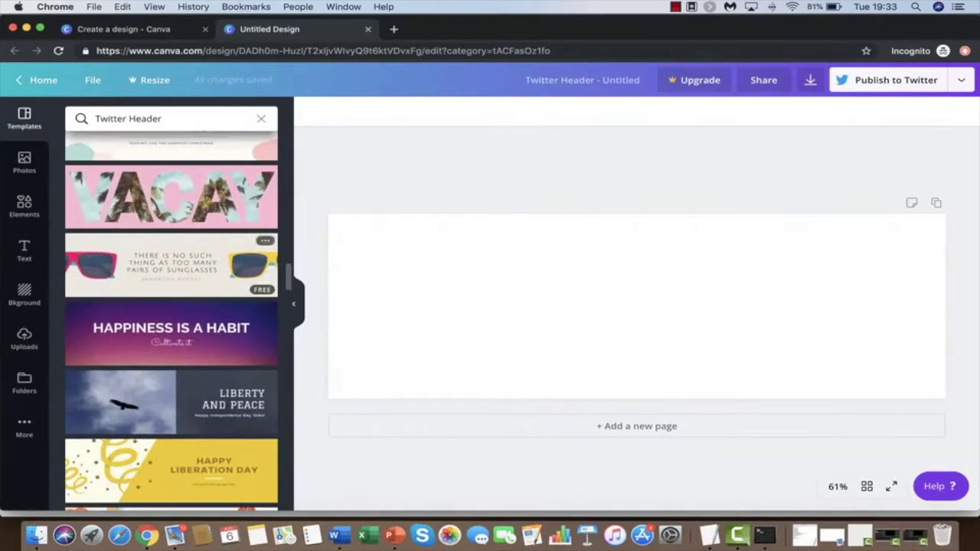
{"action": "left_click", "coordinate": [171, 333]}
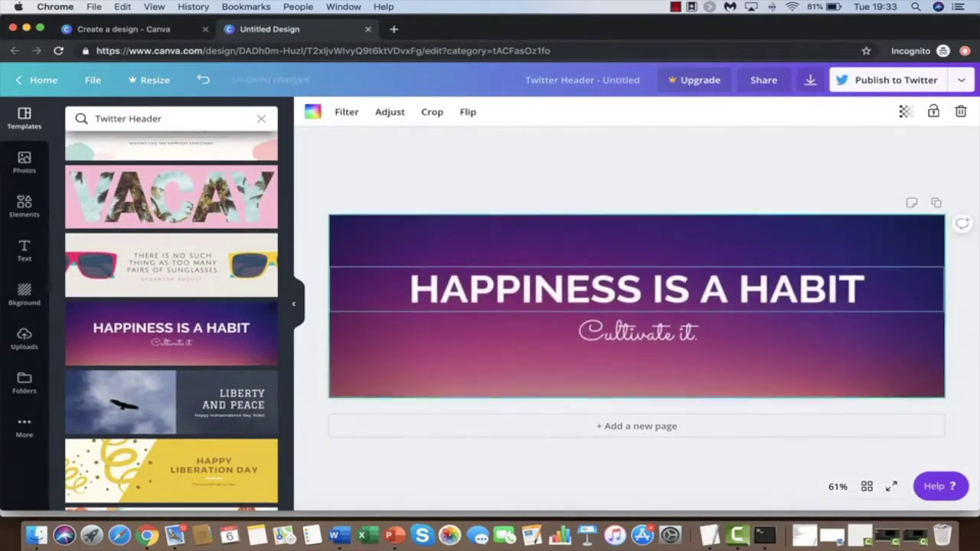
Step: Replace the heading with "TWITTER MARKETING" and move it up near the banner's upper edge
{"action": "double_click", "coordinate": [636, 291]}
{"action": "type", "text": "TWITT"}
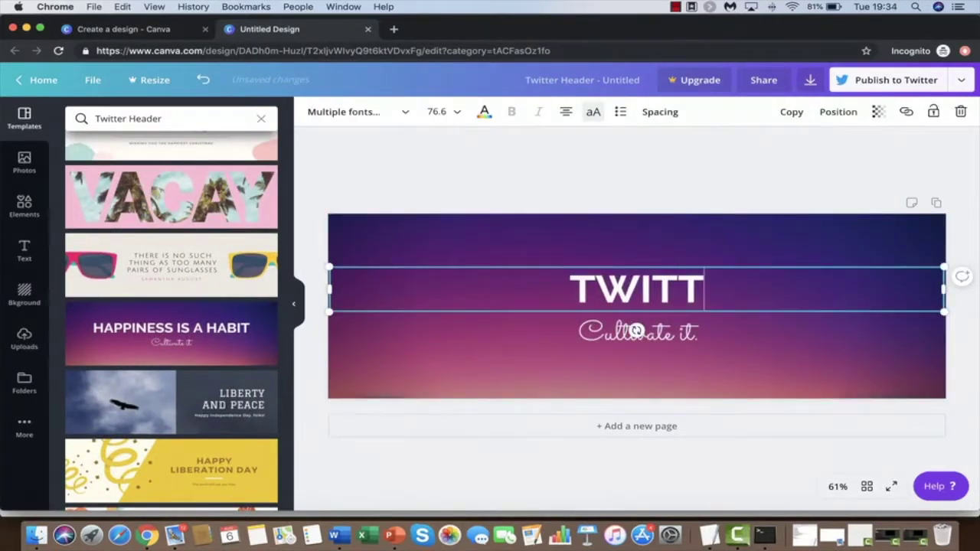
{"action": "type", "text": "ER MARKETING"}
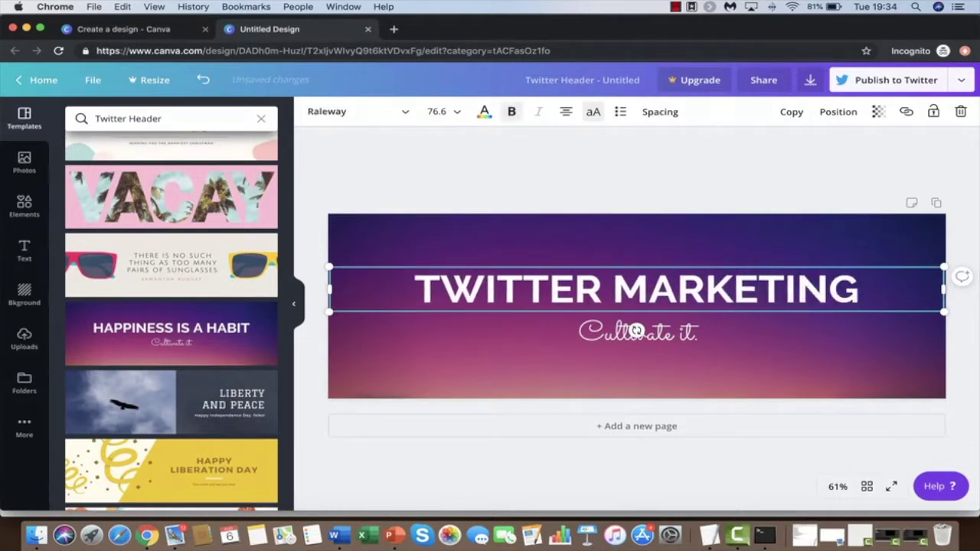
{"action": "key", "text": "Escape"}
{"action": "left_click_drag", "start_coordinate": [636, 291], "coordinate": [635, 257]}
Step: Replace the subtitle with "Get your free guide below" and set its font to Aileron Heavy
{"action": "double_click", "coordinate": [638, 332]}
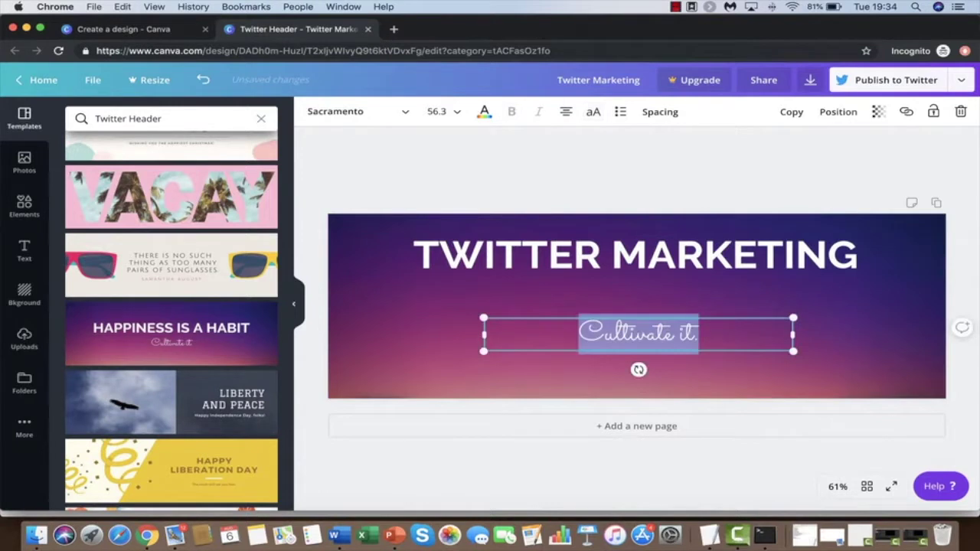
{"action": "type", "text": "Get your free guide below"}
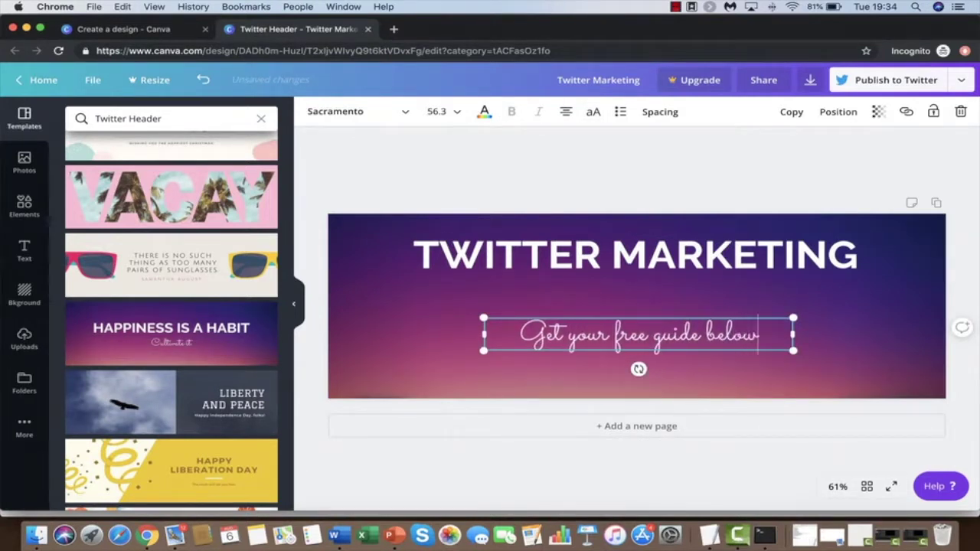
{"action": "key", "text": "super+a"}
{"action": "left_click", "coordinate": [356, 111]}
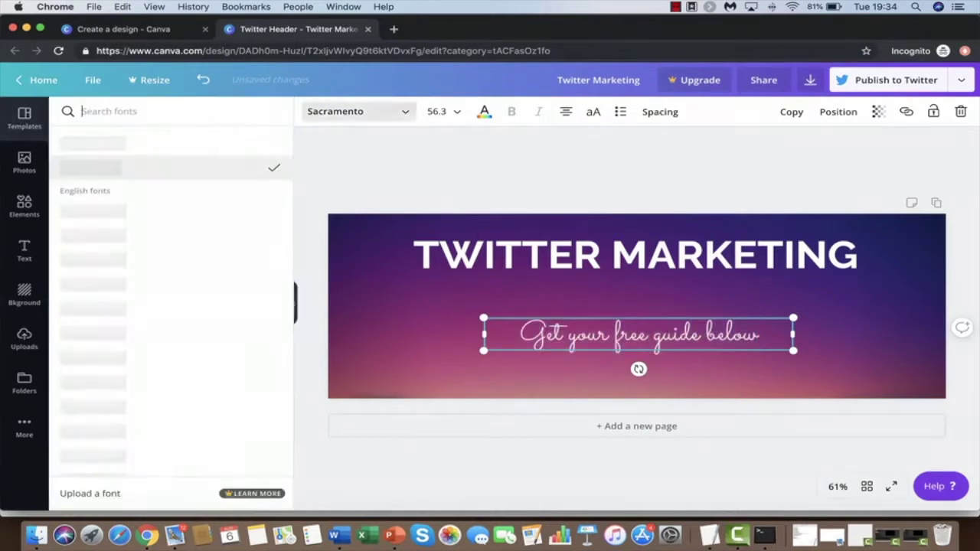
{"action": "scroll", "coordinate": [169, 349], "scroll_direction": "down", "scroll_amount": 5}
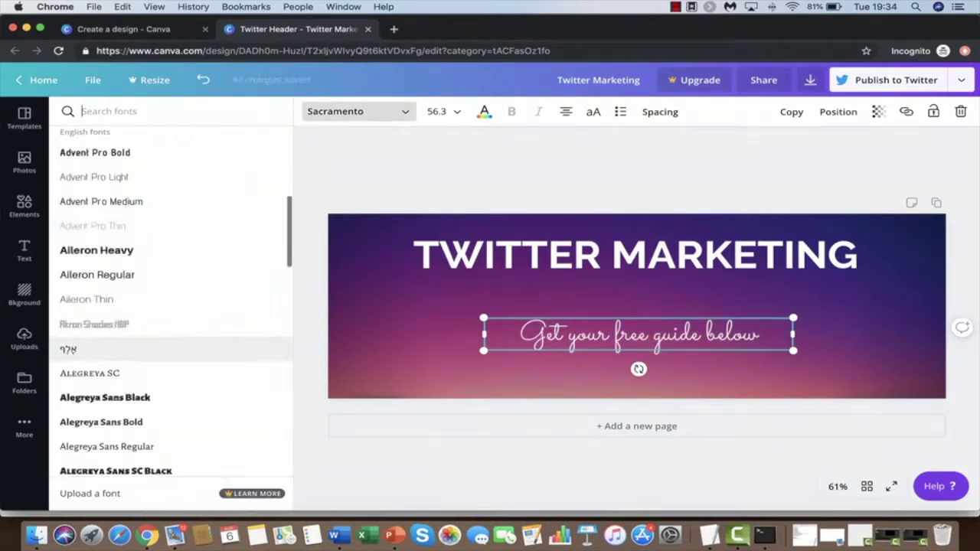
{"action": "left_click", "coordinate": [115, 251]}
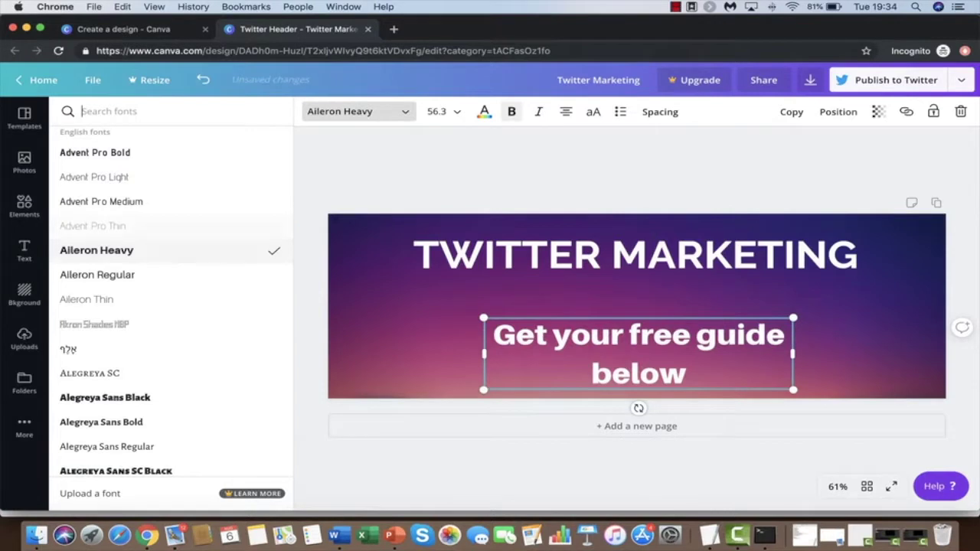
Step: Widen the subtitle's text box to fit one line and centre it directly beneath the heading
{"action": "left_click_drag", "start_coordinate": [793, 354], "coordinate": [914, 354]}
{"action": "left_click_drag", "start_coordinate": [766, 337], "coordinate": [704, 296]}
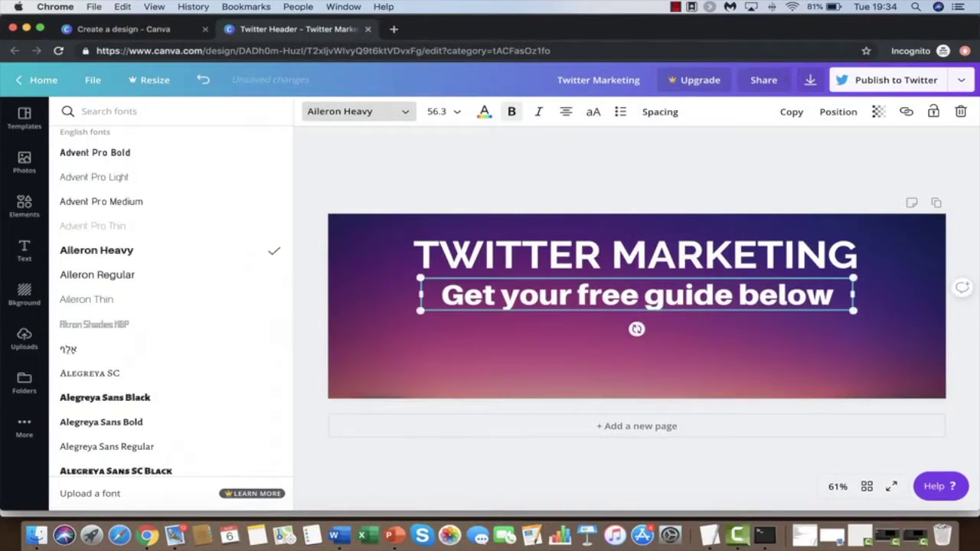
Step: Add the recently used laptop-on-desk photo, shrink it and centre it below the subtitle
{"action": "left_click", "coordinate": [24, 162]}
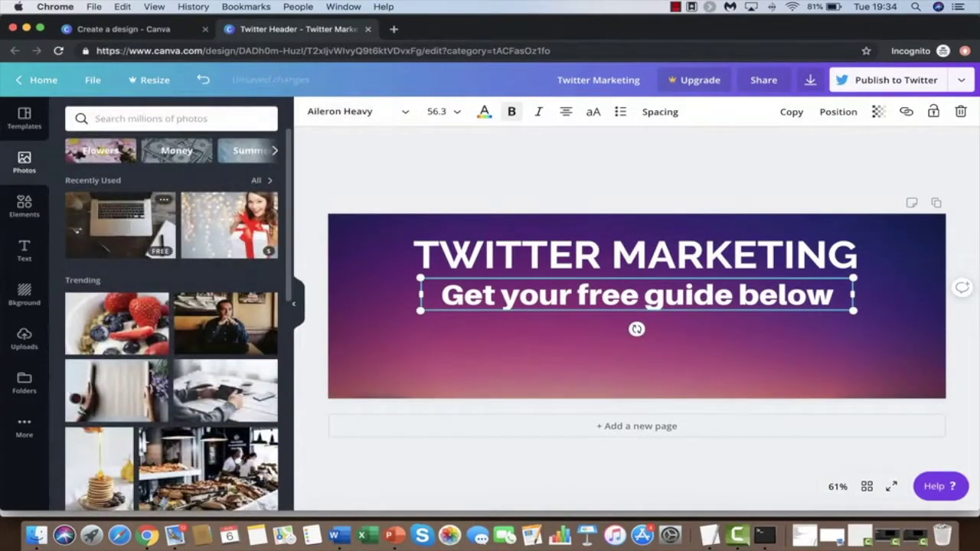
{"action": "left_click", "coordinate": [120, 224]}
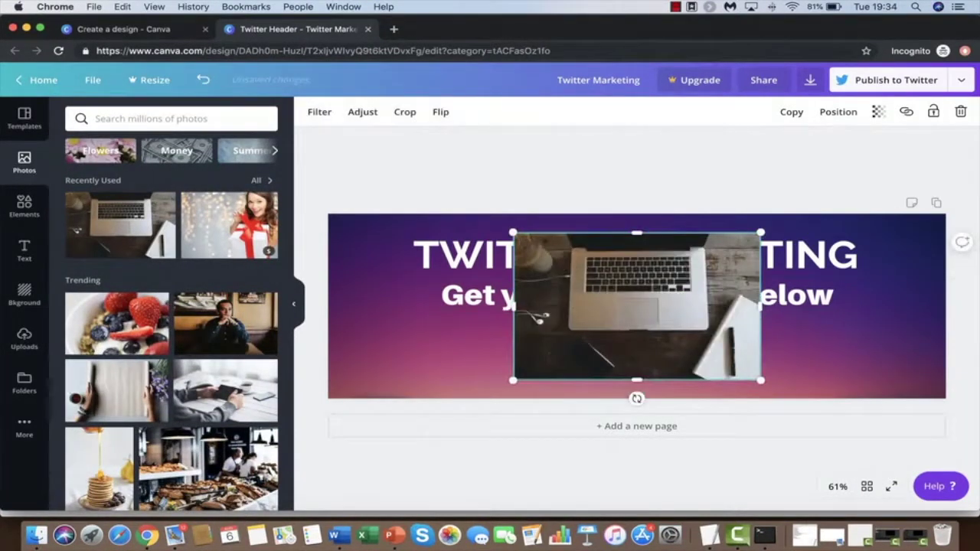
{"action": "left_click_drag", "start_coordinate": [514, 234], "coordinate": [661, 319]}
{"action": "left_click_drag", "start_coordinate": [710, 348], "coordinate": [637, 351]}
{"action": "key", "text": "Escape"}
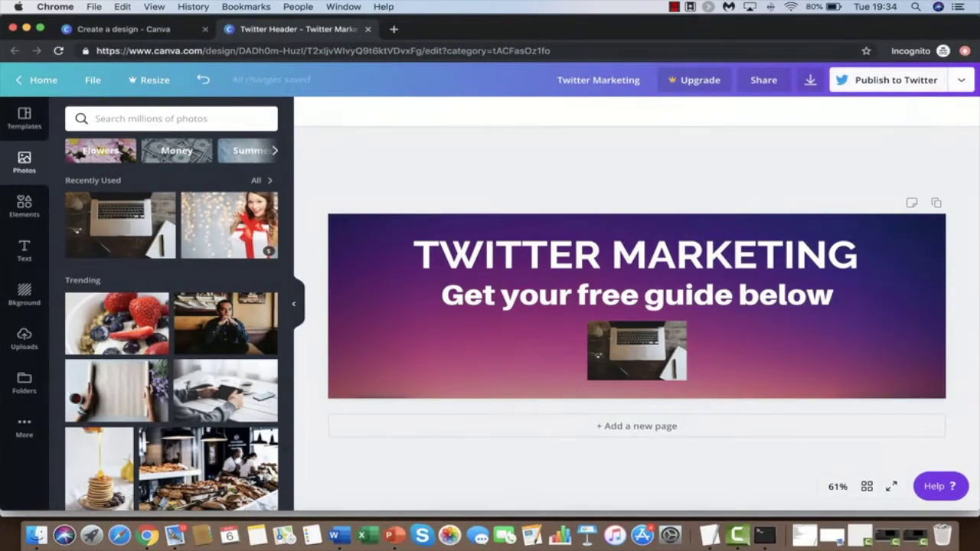
Step: Examine the download and publishing options available for the finished header
{"action": "left_click", "coordinate": [961, 80]}
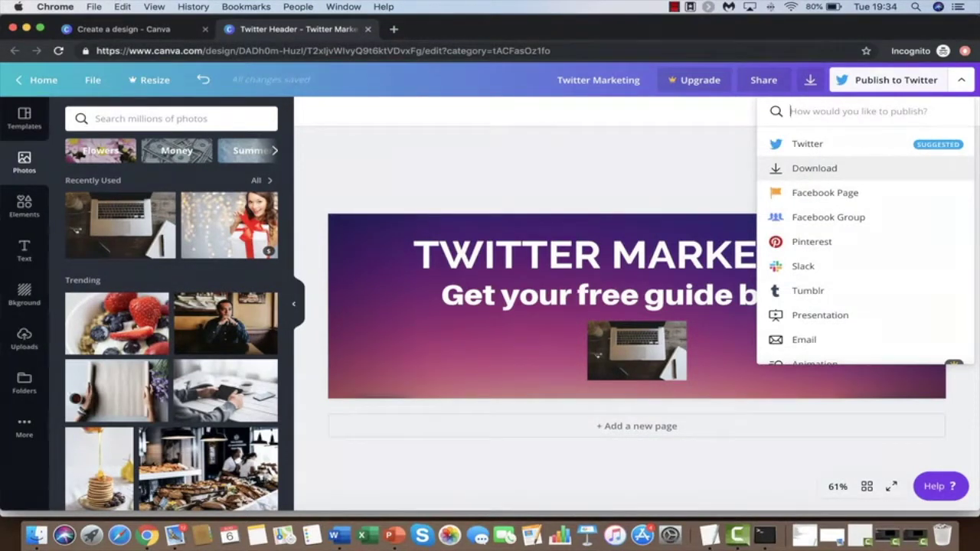
{"action": "key", "text": "Escape"}
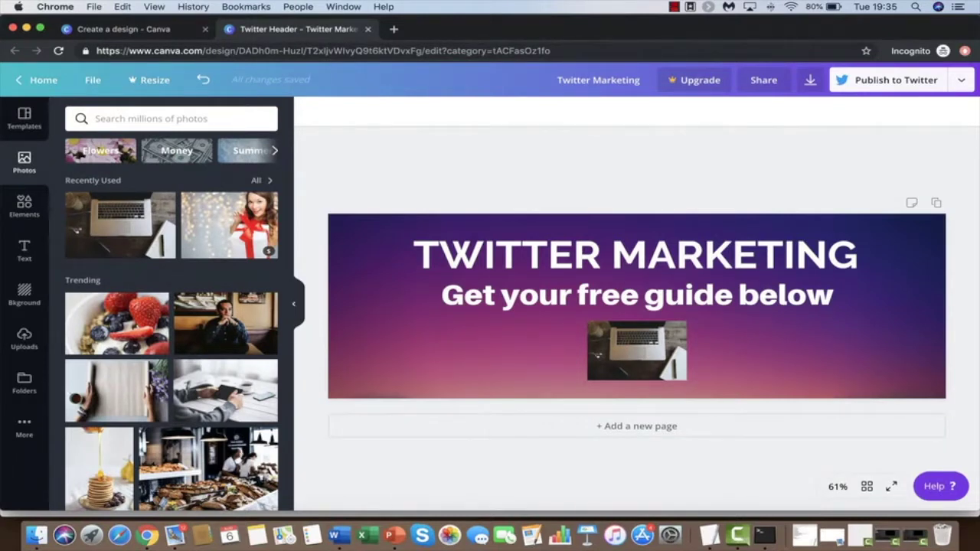
Step: Leave the editor for the home page and open the list of all saved designs
{"action": "left_click", "coordinate": [38, 79]}
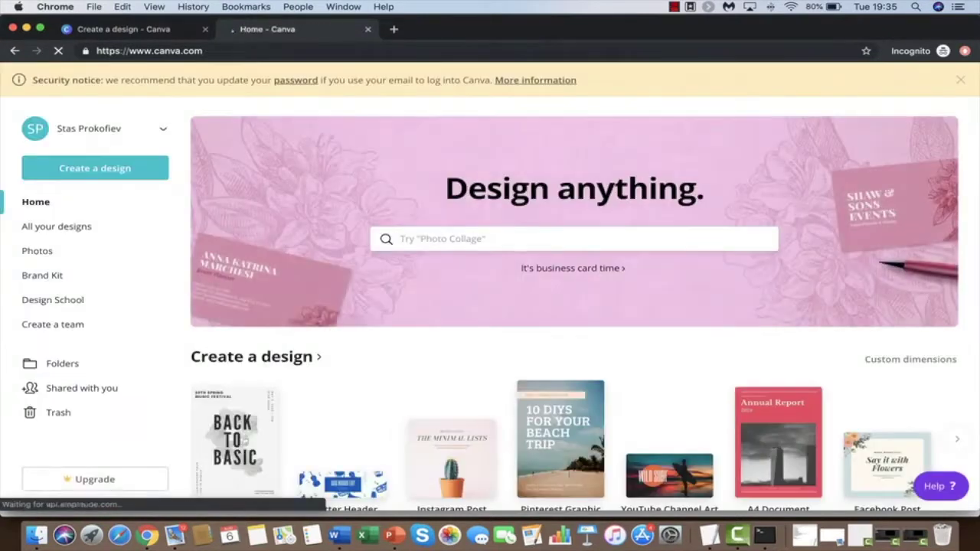
{"action": "left_click", "coordinate": [59, 225]}
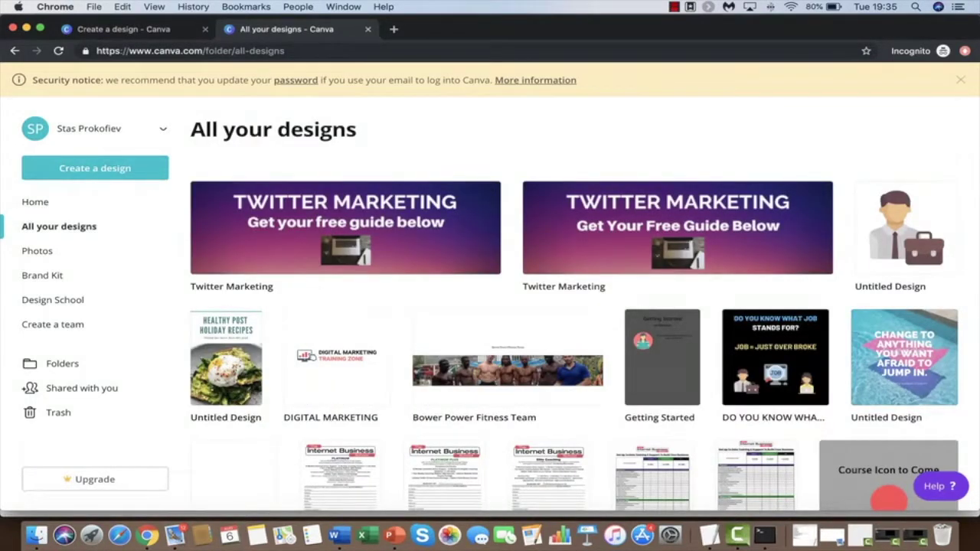
{"action": "mouse_move", "coordinate": [429, 229]}
Step: Preview the saved "Healthy Post Holiday Recipes" design, close it and return to the Create a design page
{"action": "left_click", "coordinate": [245, 323]}
{"action": "left_click", "coordinate": [222, 329]}
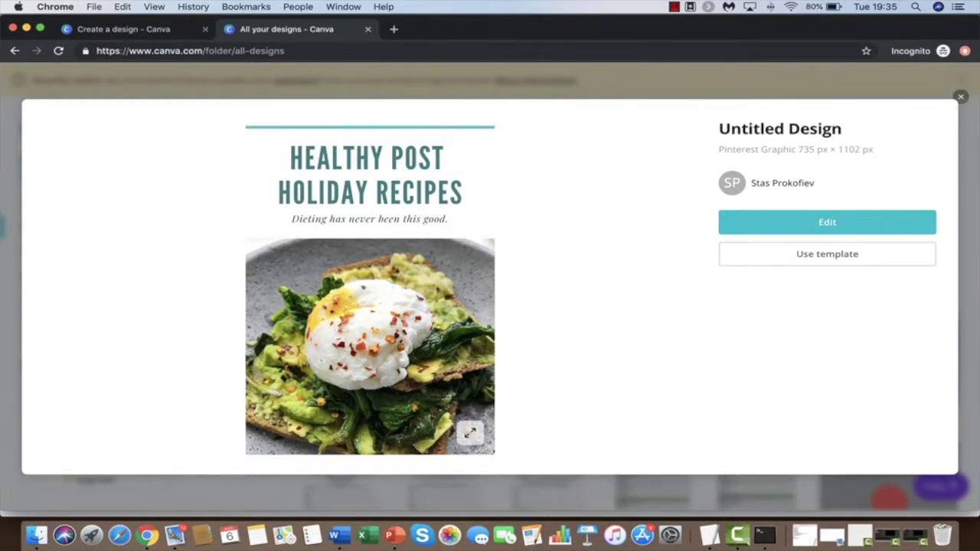
{"action": "left_click", "coordinate": [960, 96]}
{"action": "left_click", "coordinate": [123, 29]}
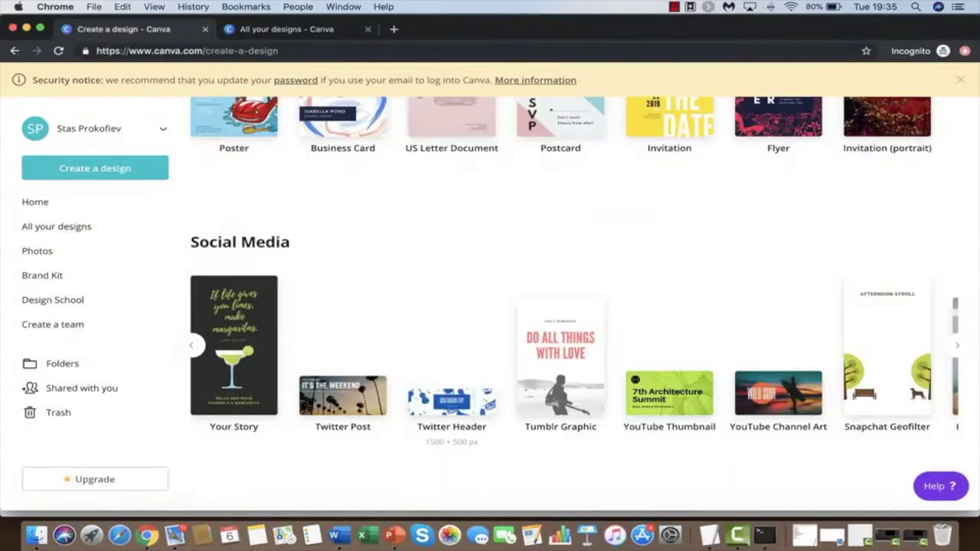